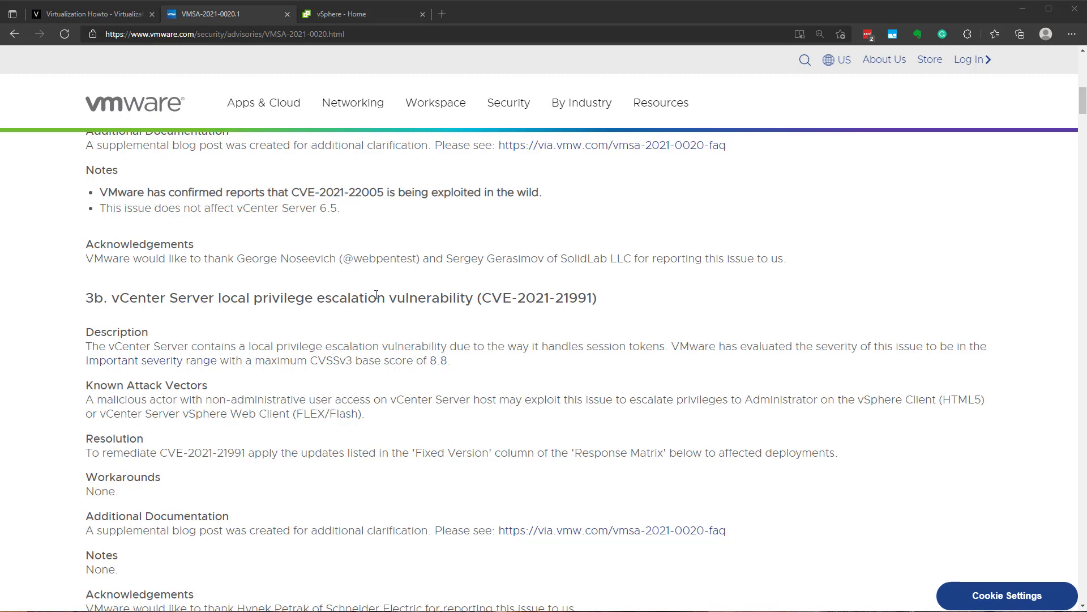
Highlight CVE-2021-22005 in advisory VMSA-2021-0020.1's section 3a heading, then scroll back to the top.
{"action": "scroll", "coordinate": [411, 321], "scroll_direction": "up", "scroll_amount": 8}
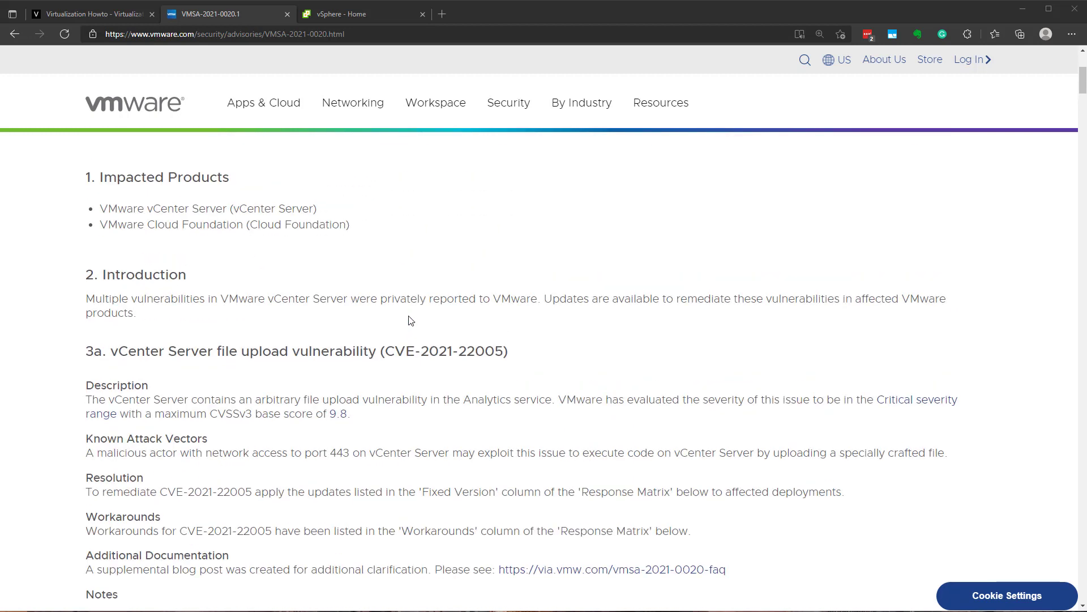
{"action": "scroll", "coordinate": [411, 321], "scroll_direction": "up", "scroll_amount": 5}
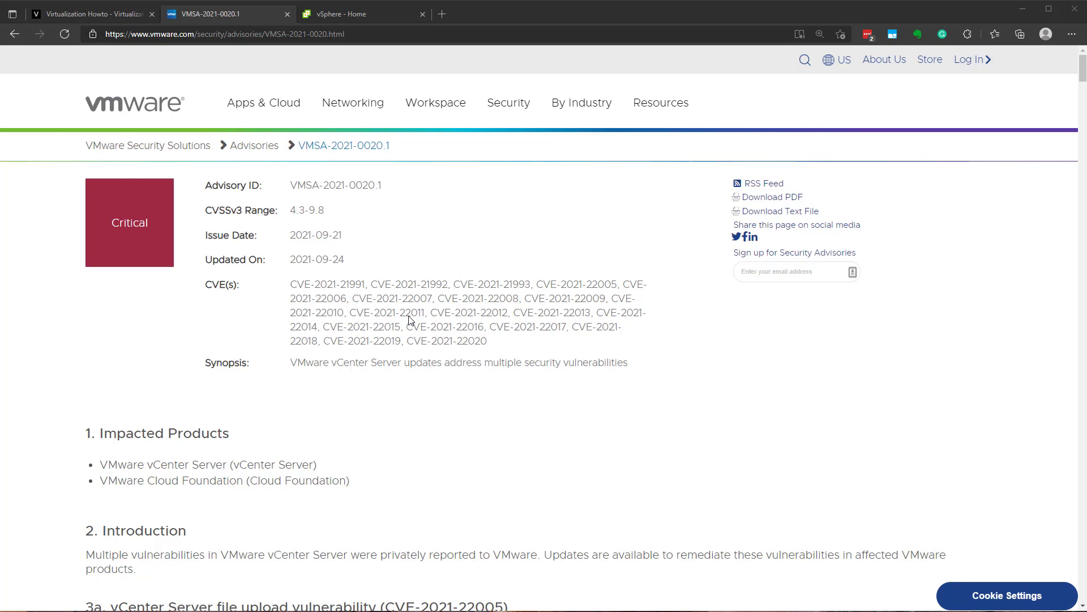
{"action": "scroll", "coordinate": [407, 442], "scroll_direction": "down", "scroll_amount": 3}
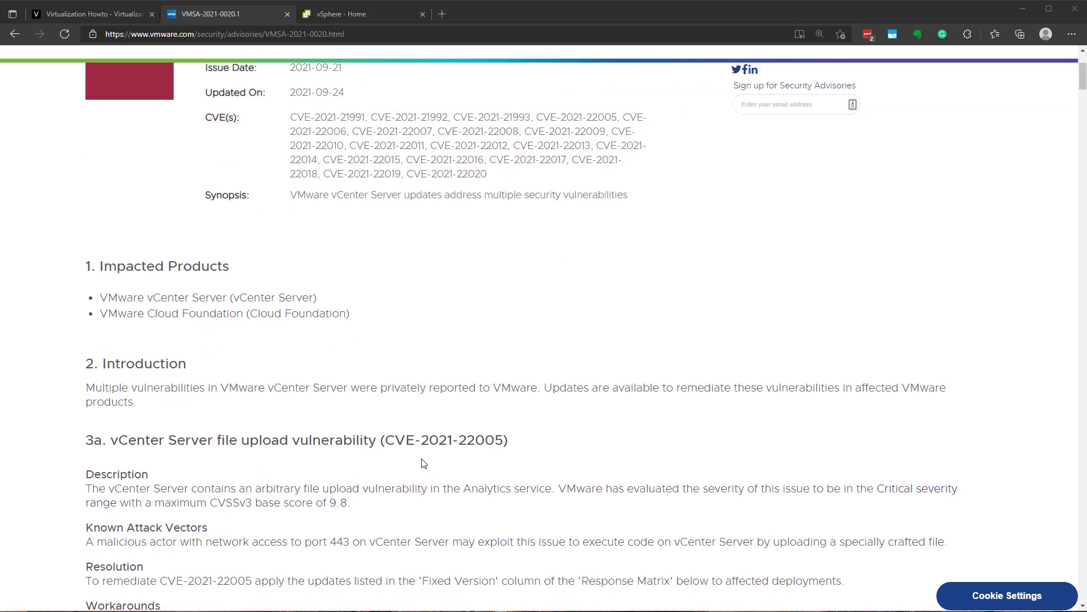
{"action": "left_click_drag", "start_coordinate": [388, 441], "coordinate": [506, 441]}
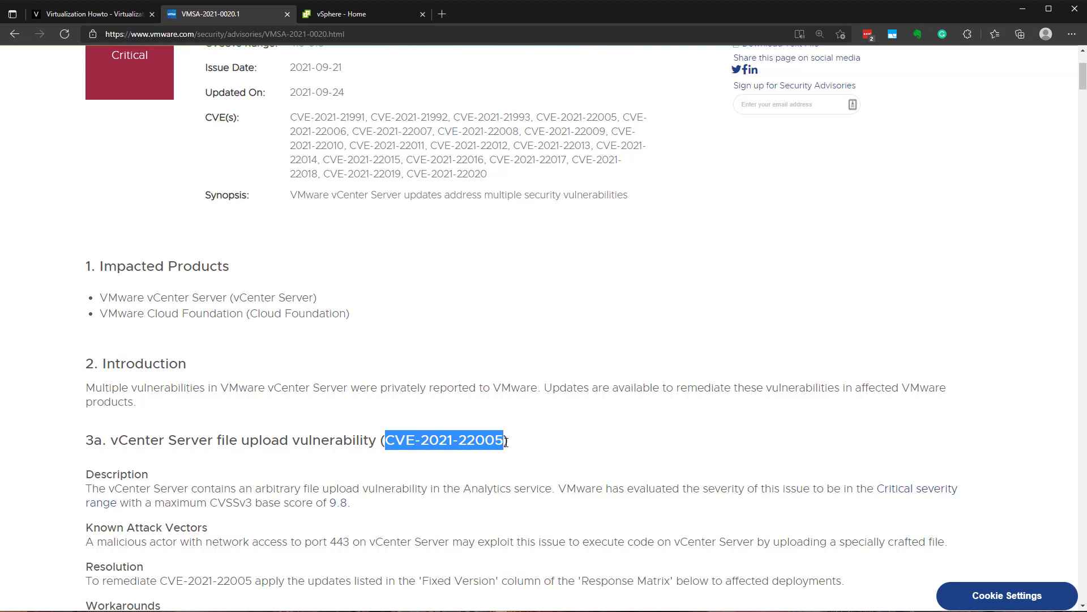
{"action": "scroll", "coordinate": [496, 371], "scroll_direction": "up", "scroll_amount": 3}
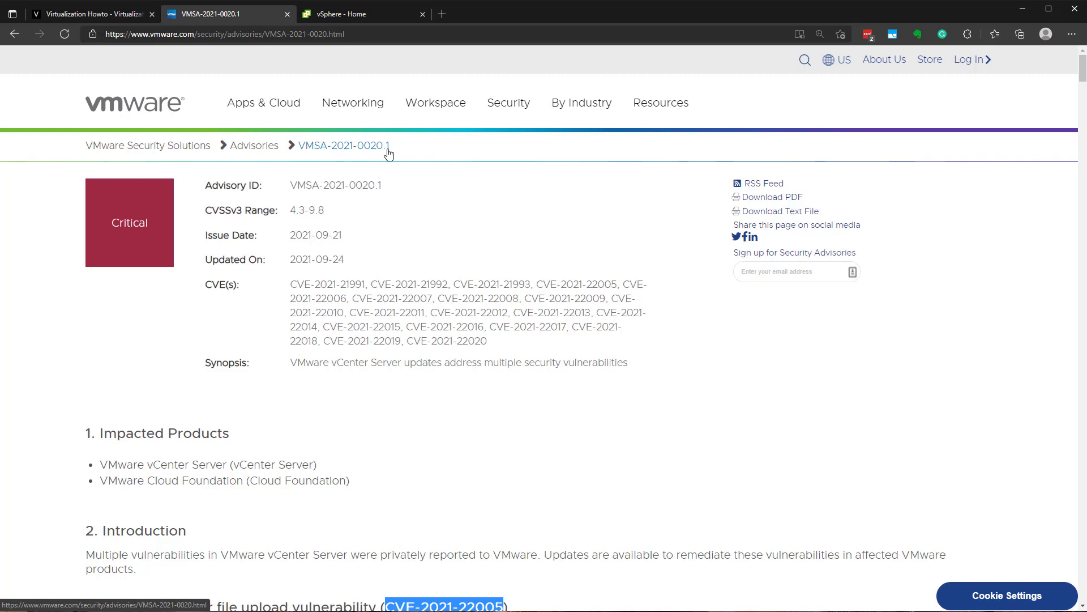
Scroll down to section 3a, where CVE-2021-22005 is rated 9.8 Critical and actively exploited.
{"action": "mouse_move", "coordinate": [353, 105]}
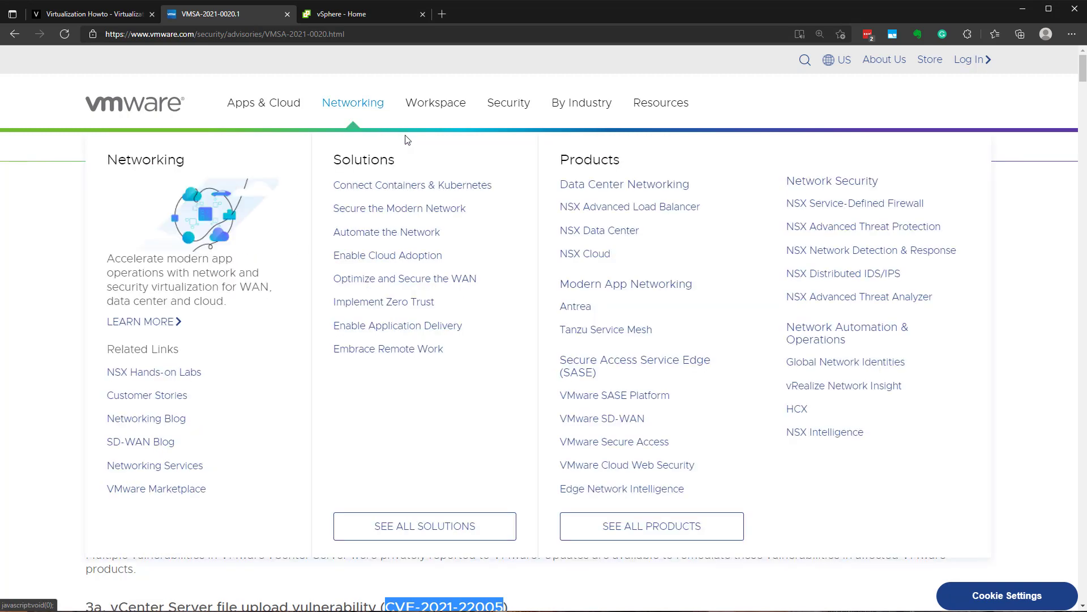
{"action": "scroll", "coordinate": [330, 299], "scroll_direction": "down", "scroll_amount": 5}
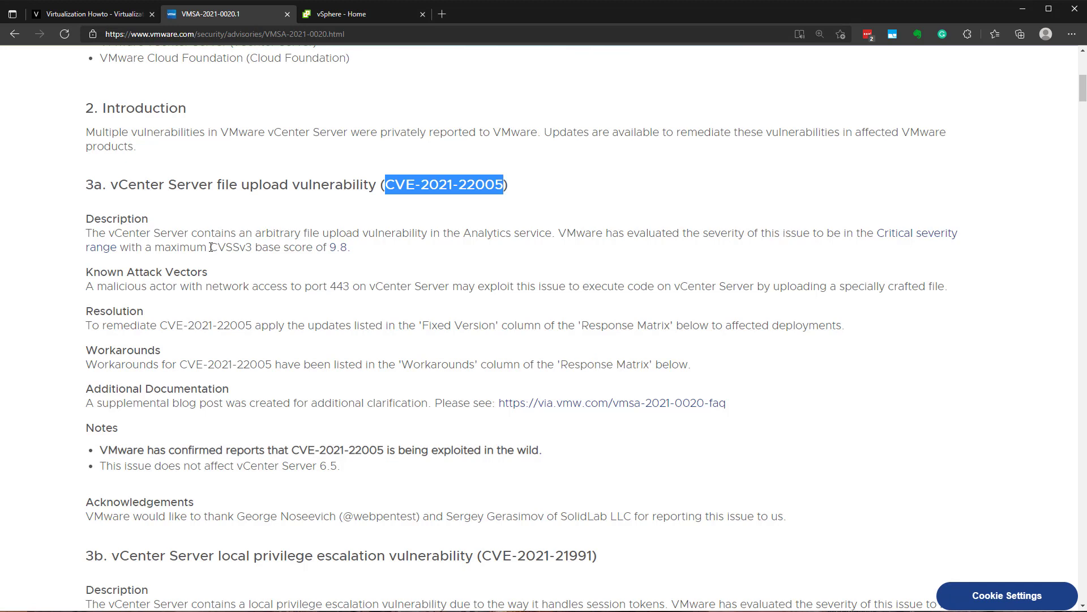
Highlight the 9.8 CVSSv3 score, the Analytics service phrase, and 'access to port 443' in section 3a.
{"action": "left_click_drag", "start_coordinate": [210, 247], "coordinate": [347, 248]}
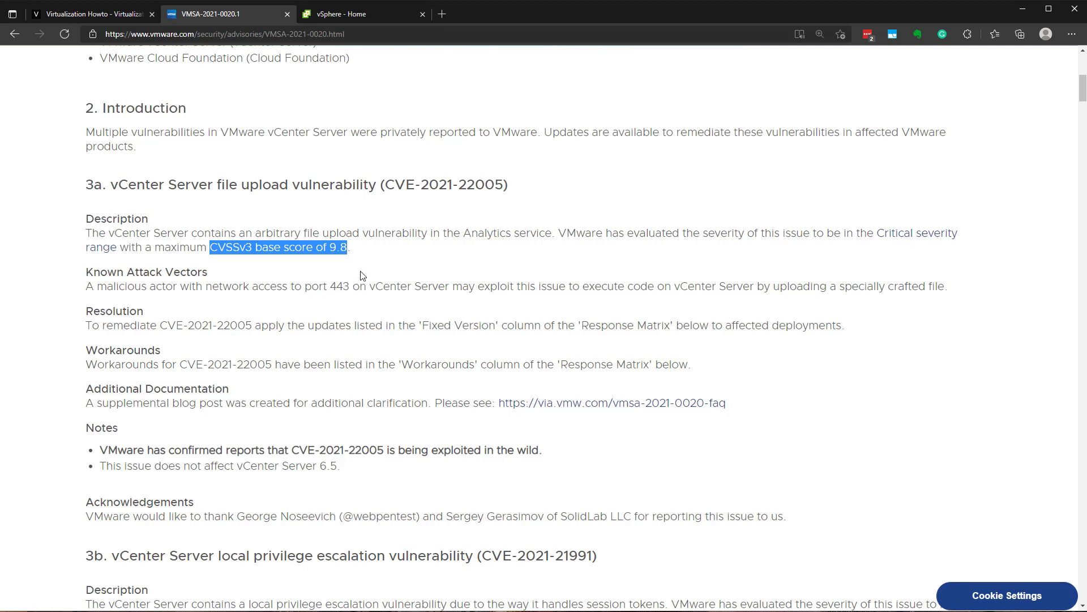
{"action": "left_click_drag", "start_coordinate": [463, 234], "coordinate": [549, 237]}
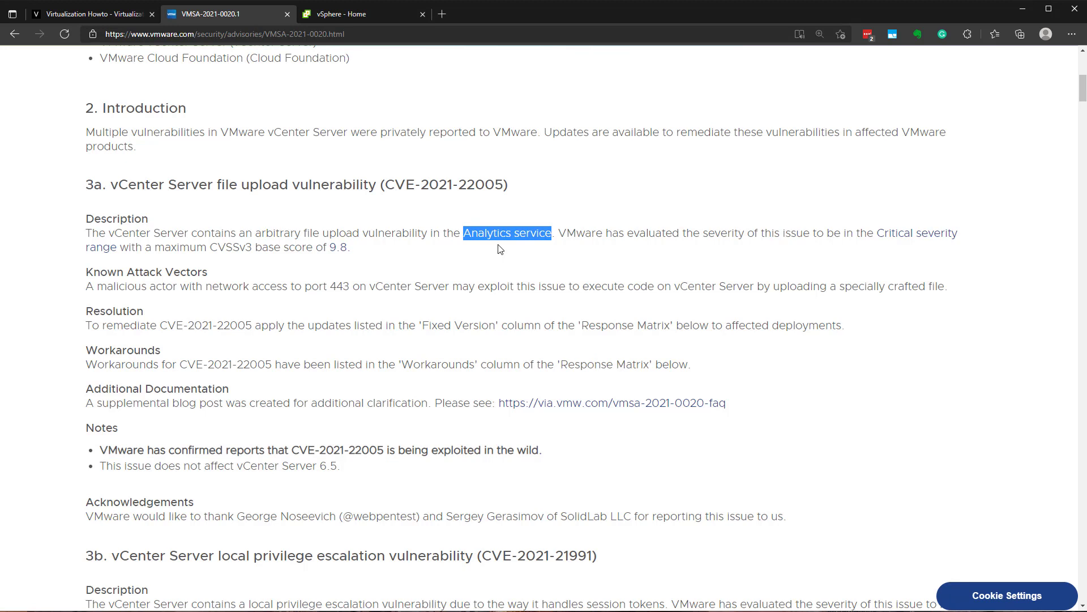
{"action": "left_click_drag", "start_coordinate": [409, 286], "coordinate": [85, 287]}
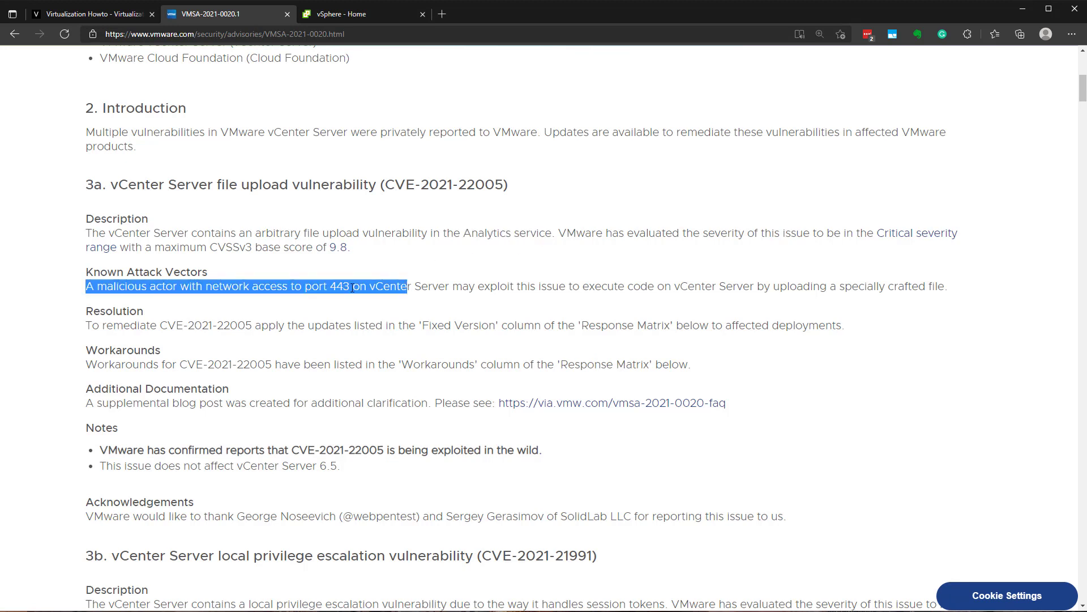
{"action": "left_click", "coordinate": [259, 290]}
{"action": "left_click_drag", "start_coordinate": [262, 287], "coordinate": [351, 287]}
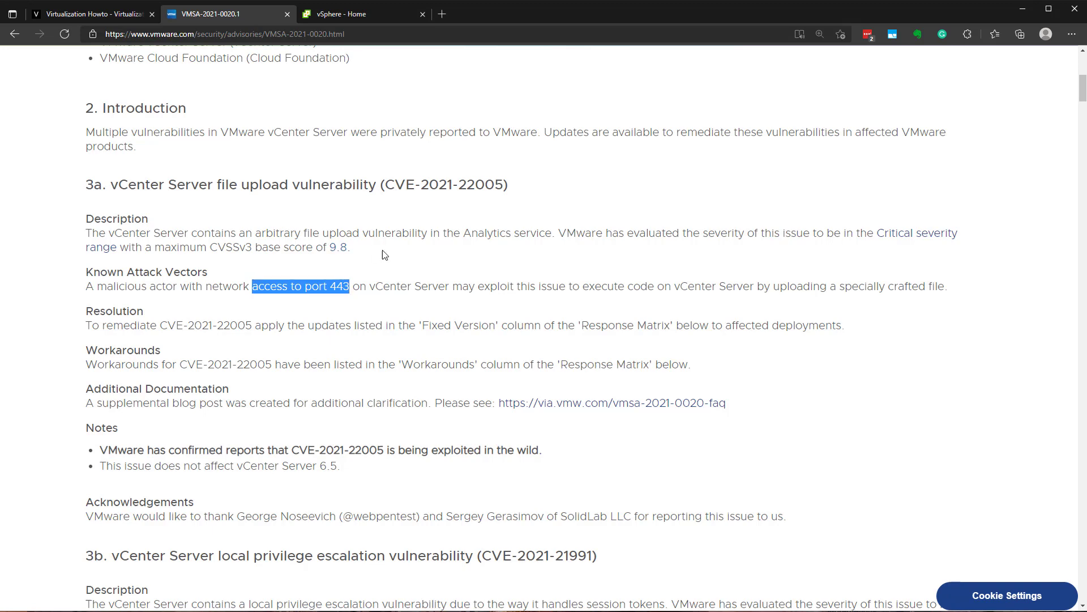
Replace /ui/app/home with :5480 in the vSphere Home address to load the appliance management login.
{"action": "left_click", "coordinate": [367, 14]}
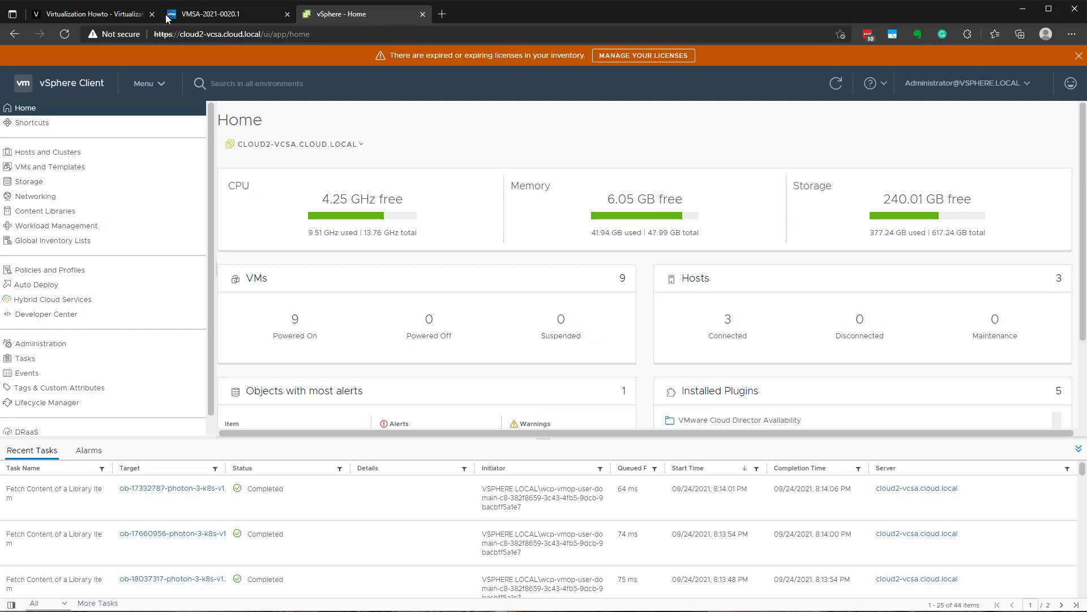
{"action": "left_click", "coordinate": [265, 36]}
{"action": "double_click", "coordinate": [265, 36]}
{"action": "left_click_drag", "start_coordinate": [314, 36], "coordinate": [382, 36]}
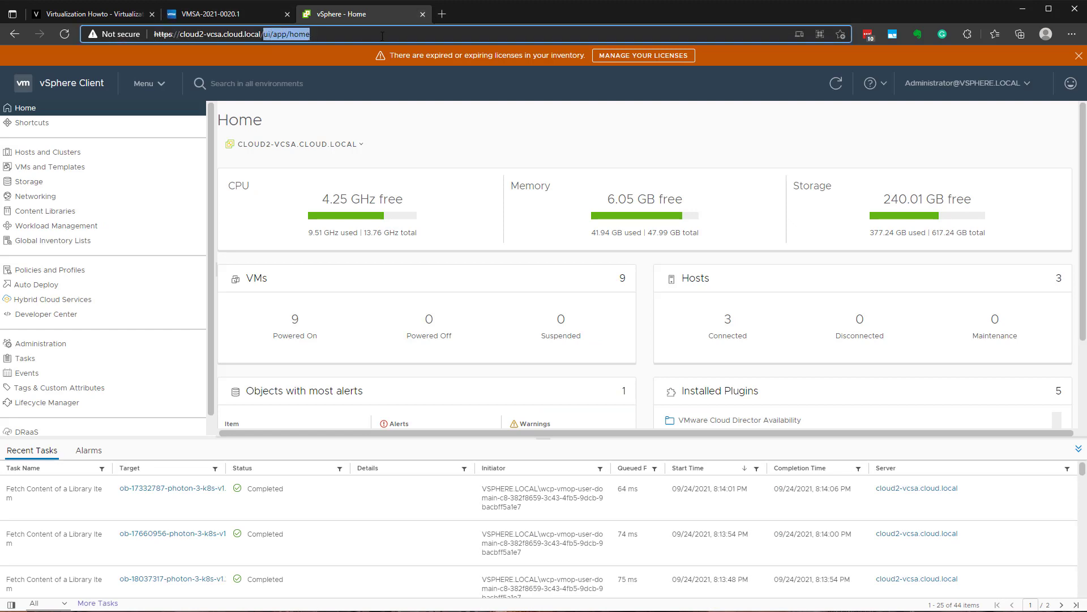
{"action": "key", "text": "BackSpace"}
{"action": "key", "text": "BackSpace"}
{"action": "type", "text": ":5480"}
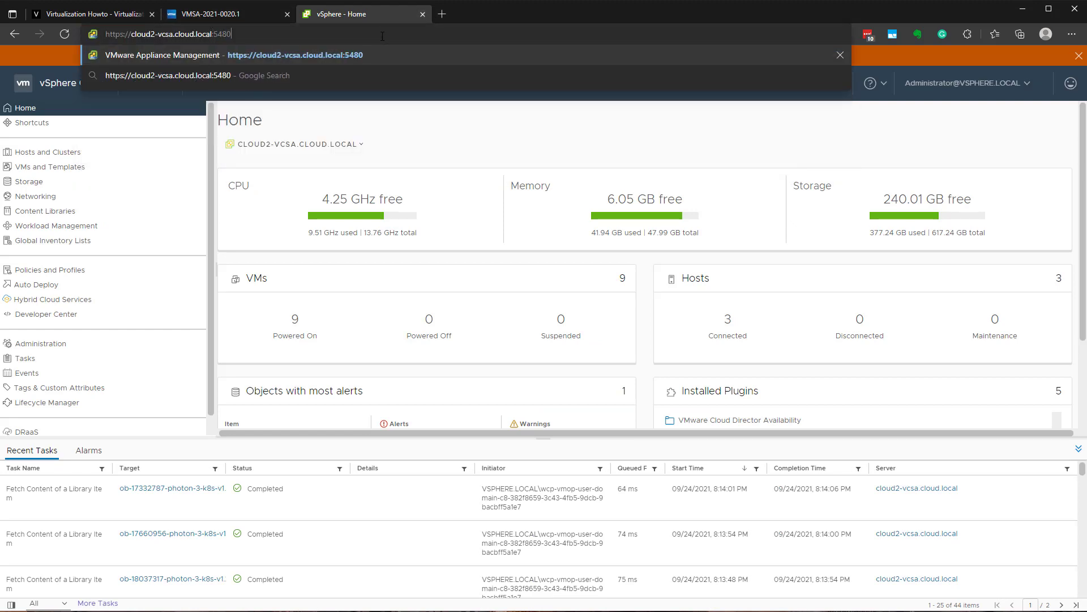
{"action": "key", "text": "Return"}
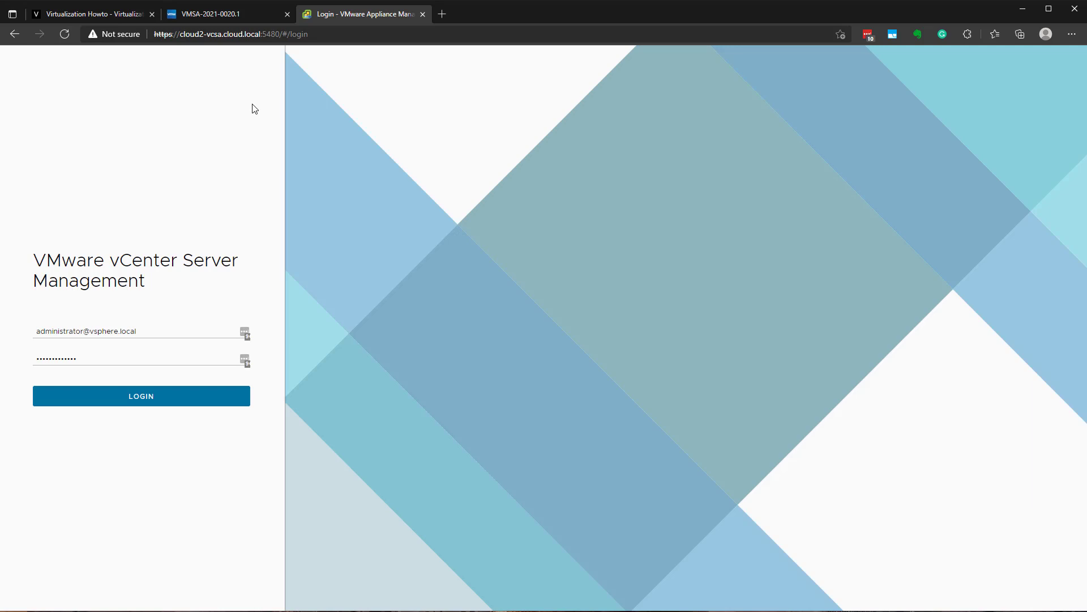
Sign in to vCenter Server Management on port 5480.
{"action": "left_click", "coordinate": [262, 34]}
{"action": "left_click_drag", "start_coordinate": [263, 35], "coordinate": [279, 40]}
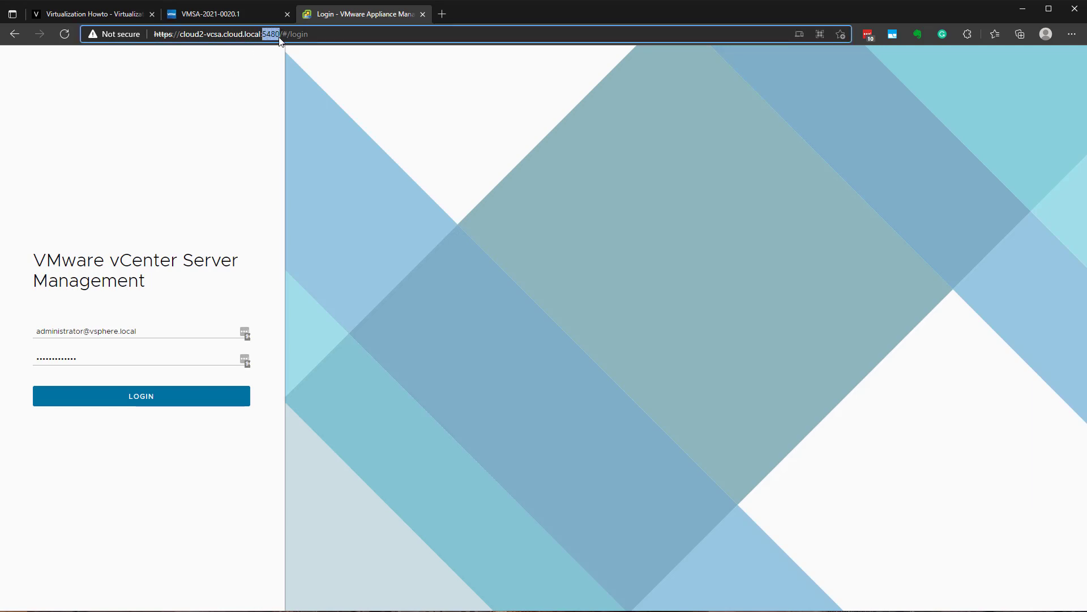
{"action": "left_click", "coordinate": [139, 395]}
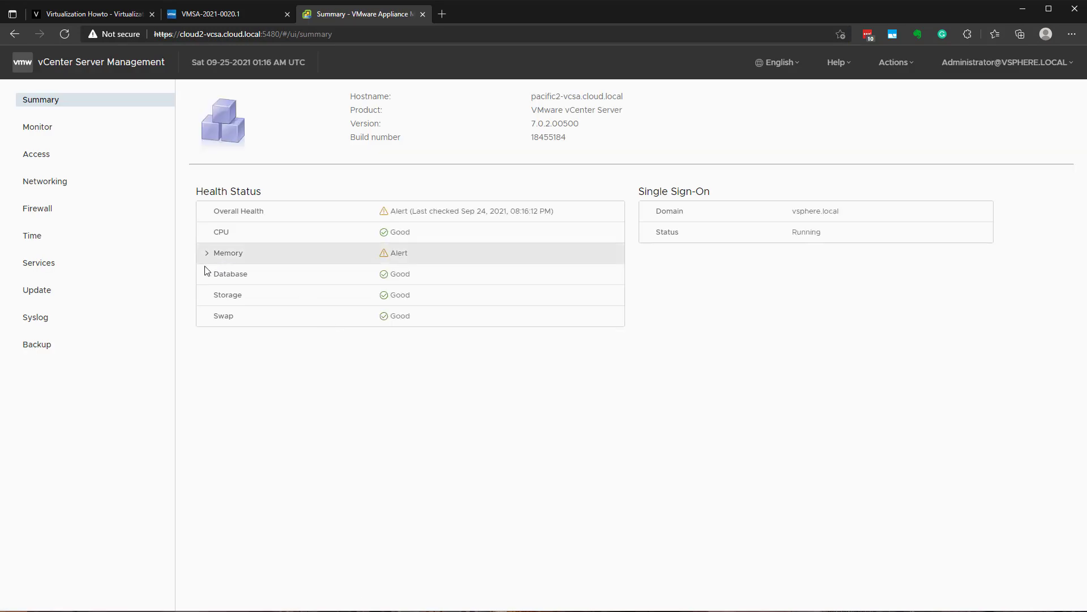
Check CD ROM + URL for appliance updates; version 7.0.2.00500 has no applicable update.
{"action": "left_click", "coordinate": [44, 294]}
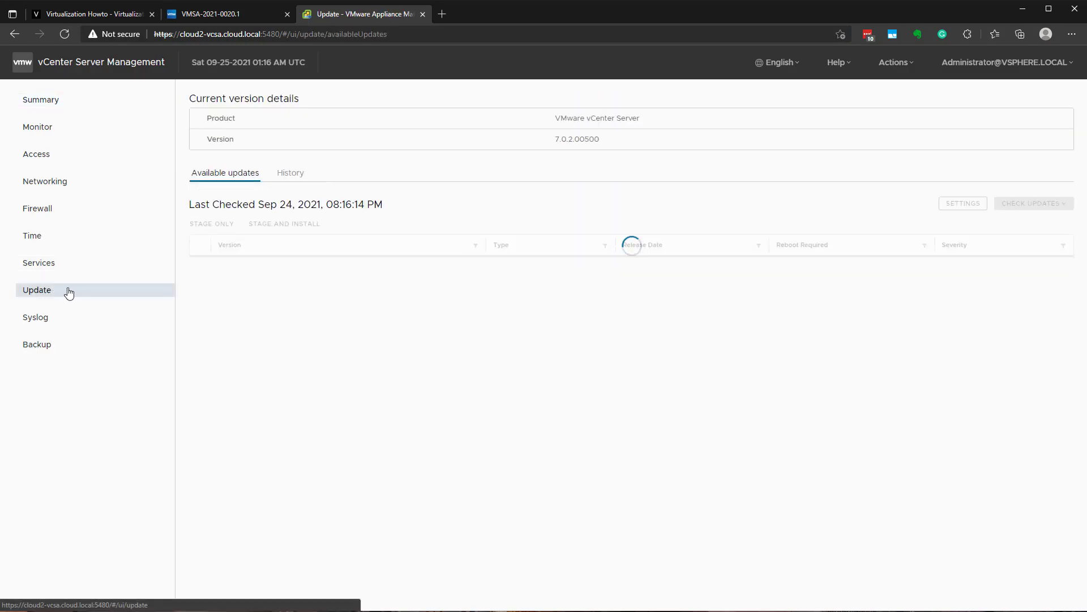
{"action": "left_click", "coordinate": [1027, 205]}
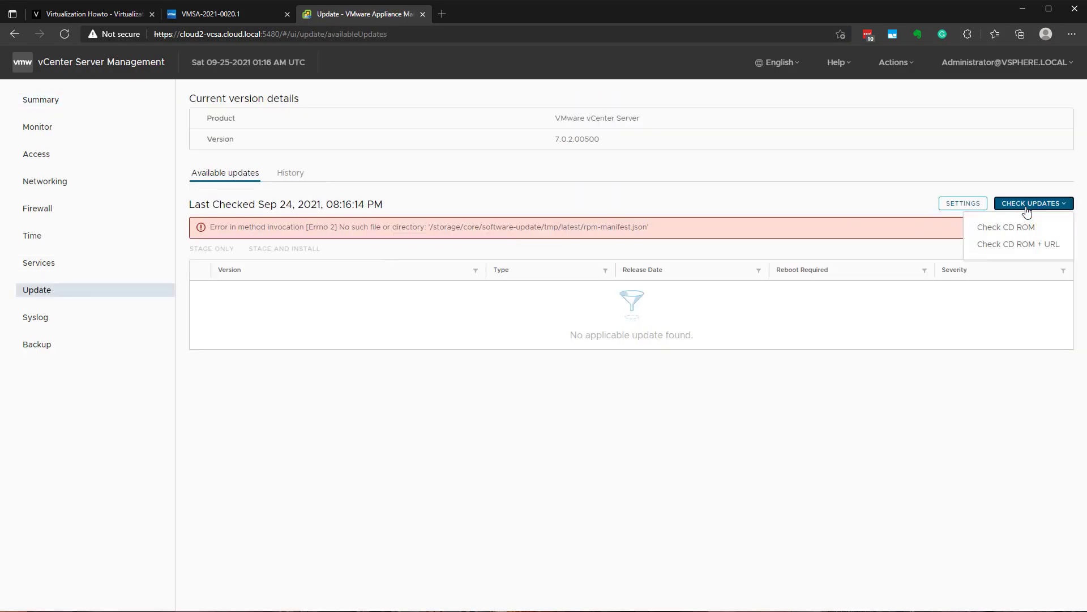
{"action": "left_click", "coordinate": [1013, 245]}
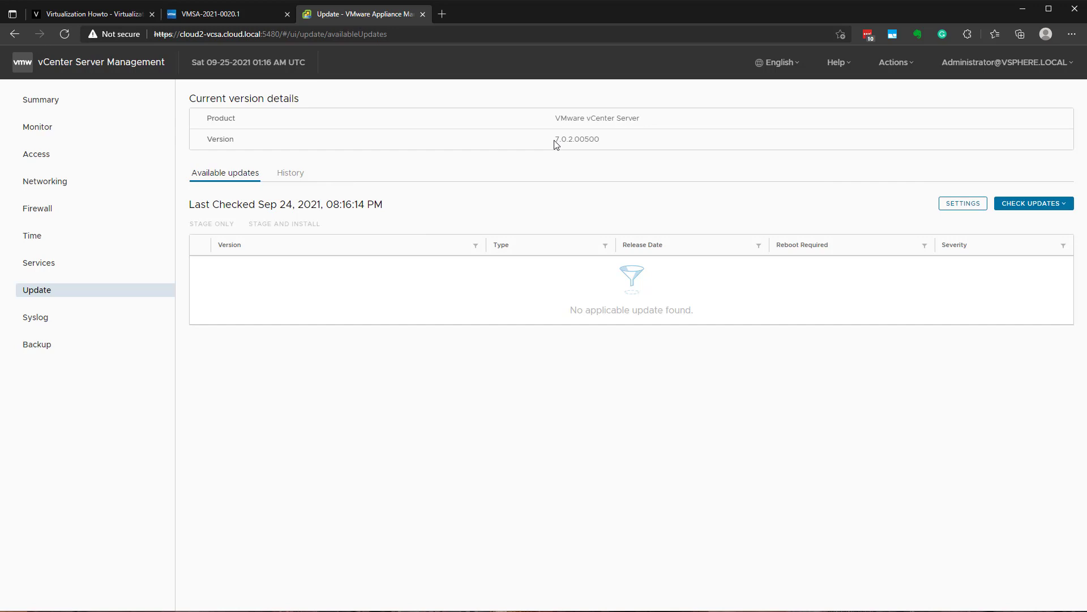
{"action": "left_click_drag", "start_coordinate": [555, 142], "coordinate": [598, 143]}
Return to the VMSA-2021-0020.1 advisory and highlight 'access to port 443' under Known Attack Vectors.
{"action": "left_click", "coordinate": [243, 15]}
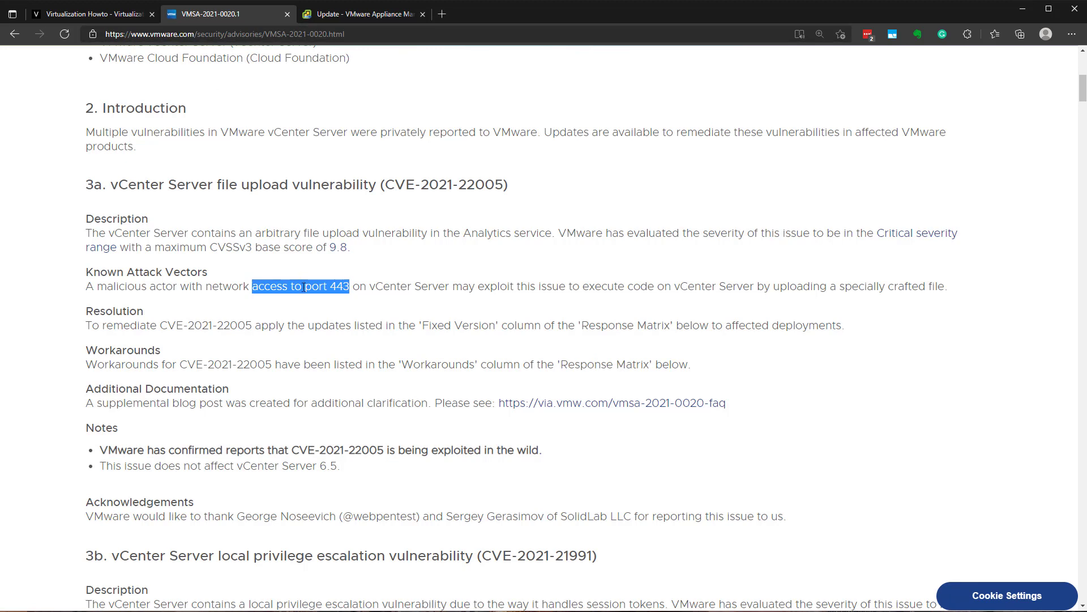
{"action": "left_click", "coordinate": [254, 290]}
{"action": "left_click_drag", "start_coordinate": [254, 290], "coordinate": [349, 286]}
Reload the Update page so it shows last checked Sep 24, 2021, 08:19:00 PM, then revisit the advisory.
{"action": "left_click", "coordinate": [355, 15]}
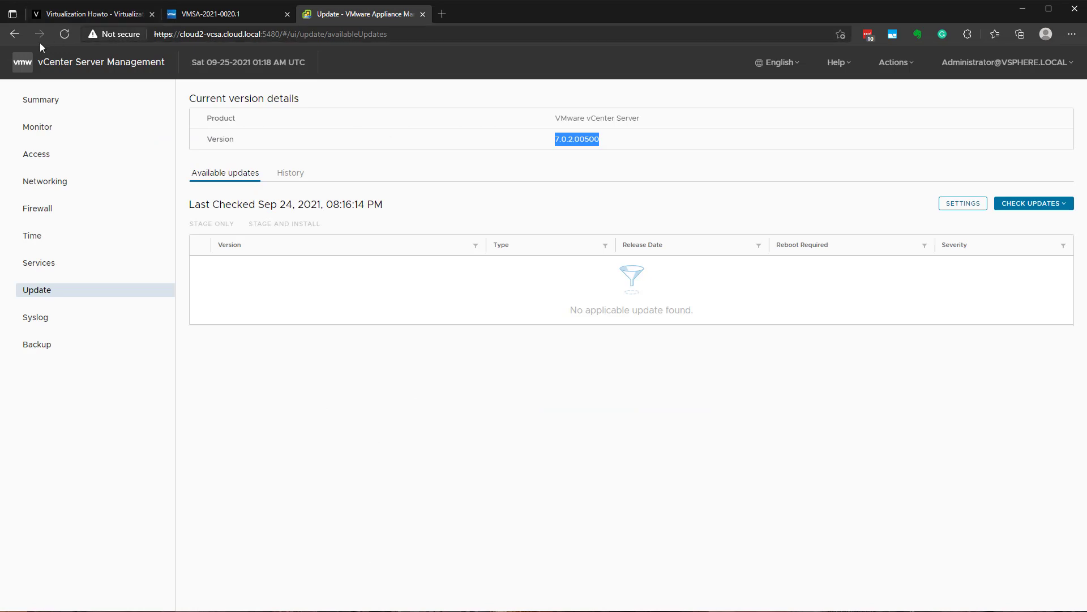
{"action": "left_click", "coordinate": [13, 35]}
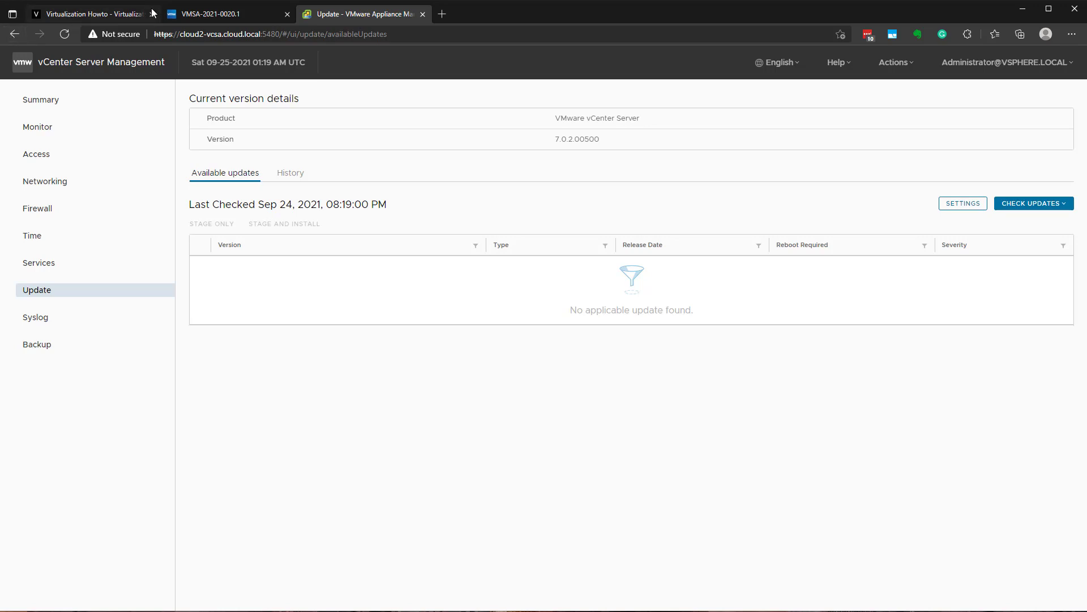
{"action": "left_click", "coordinate": [216, 19]}
{"action": "left_click", "coordinate": [419, 249]}
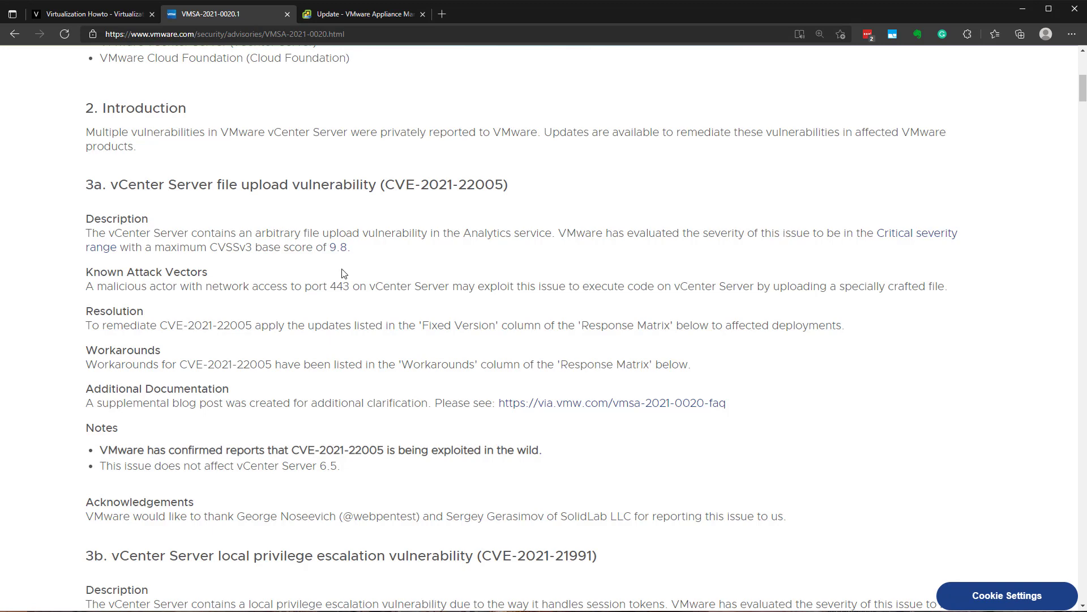
Remove ':5480/#/ui/update/availableUpdates' from the address to load the cloud2-vcsa.cloud.local vSphere Client home.
{"action": "left_click", "coordinate": [378, 17]}
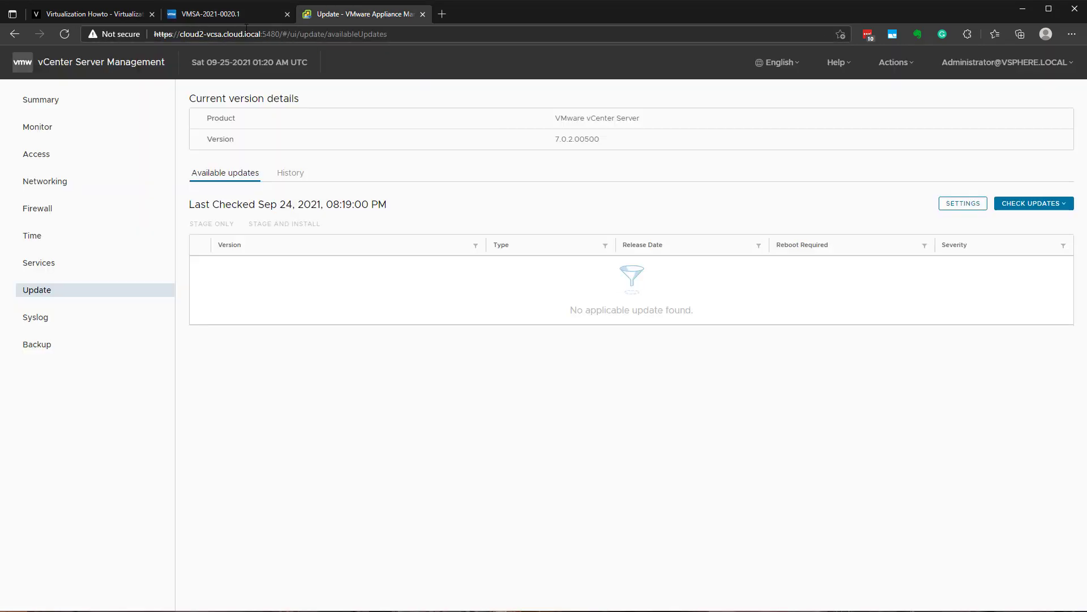
{"action": "left_click", "coordinate": [271, 34]}
{"action": "left_click", "coordinate": [272, 34]}
{"action": "left_click_drag", "start_coordinate": [263, 33], "coordinate": [602, 26]}
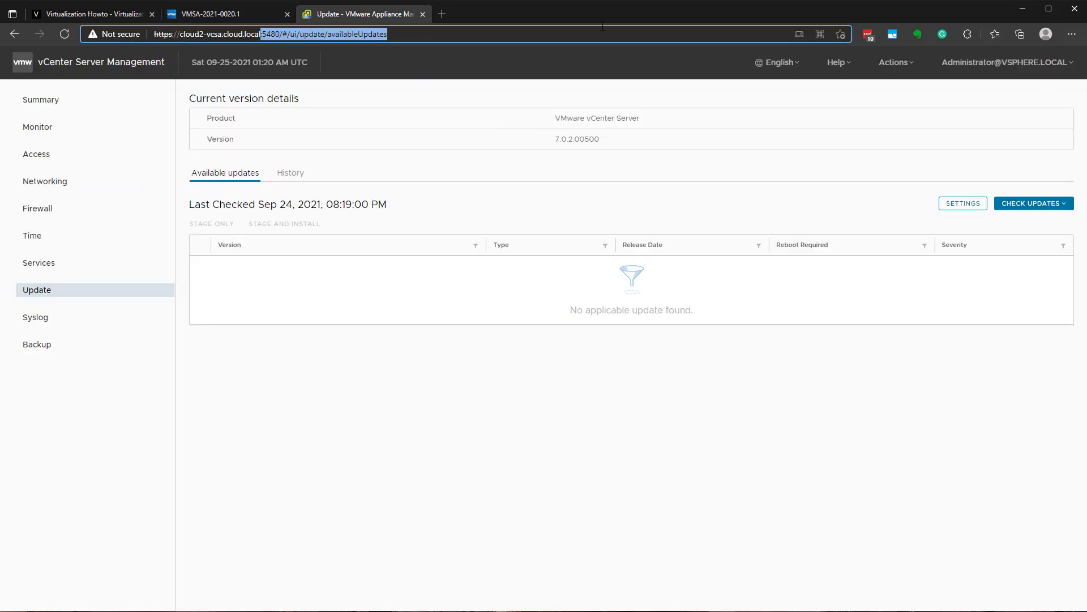
{"action": "key", "text": "BackSpace"}
{"action": "key", "text": "Return"}
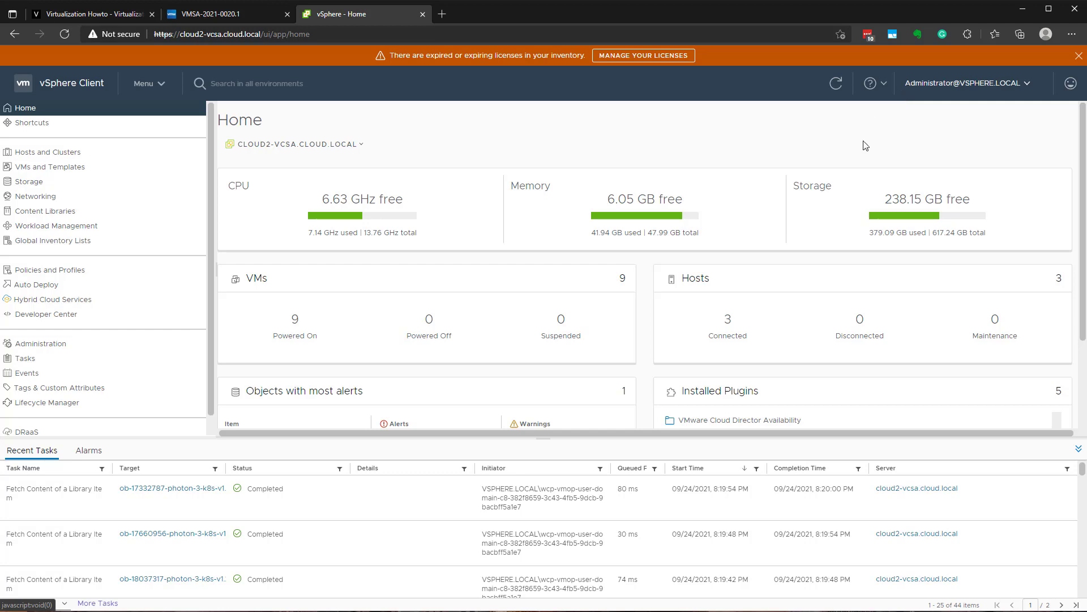
Open Hosts and Clusters from the Menu to view Cloud2-DC, cloud2cluster and its three ESXi hosts.
{"action": "left_click", "coordinate": [146, 84]}
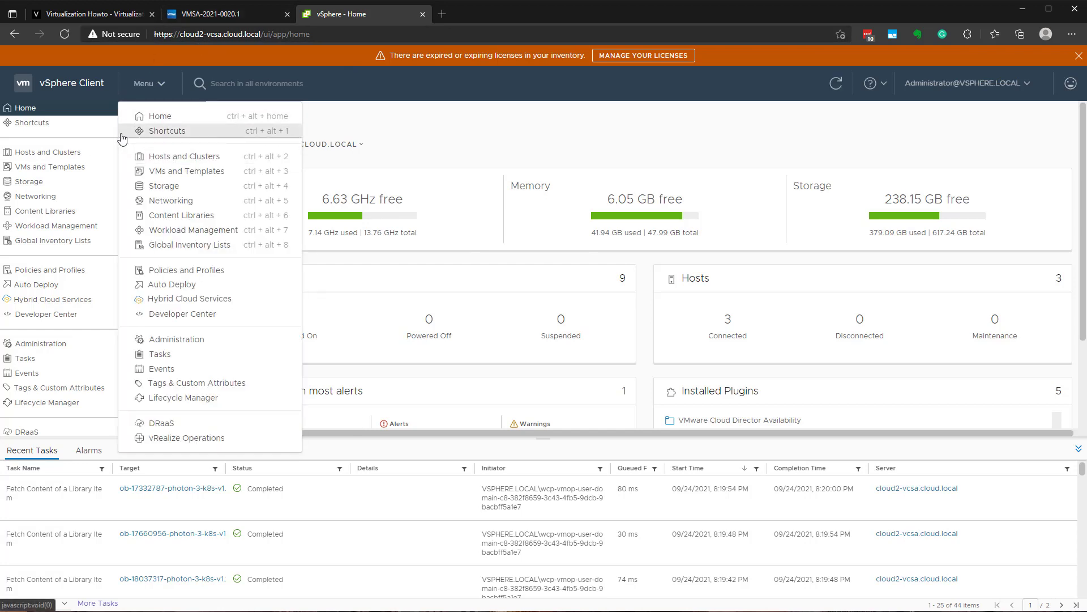
{"action": "left_click", "coordinate": [175, 158]}
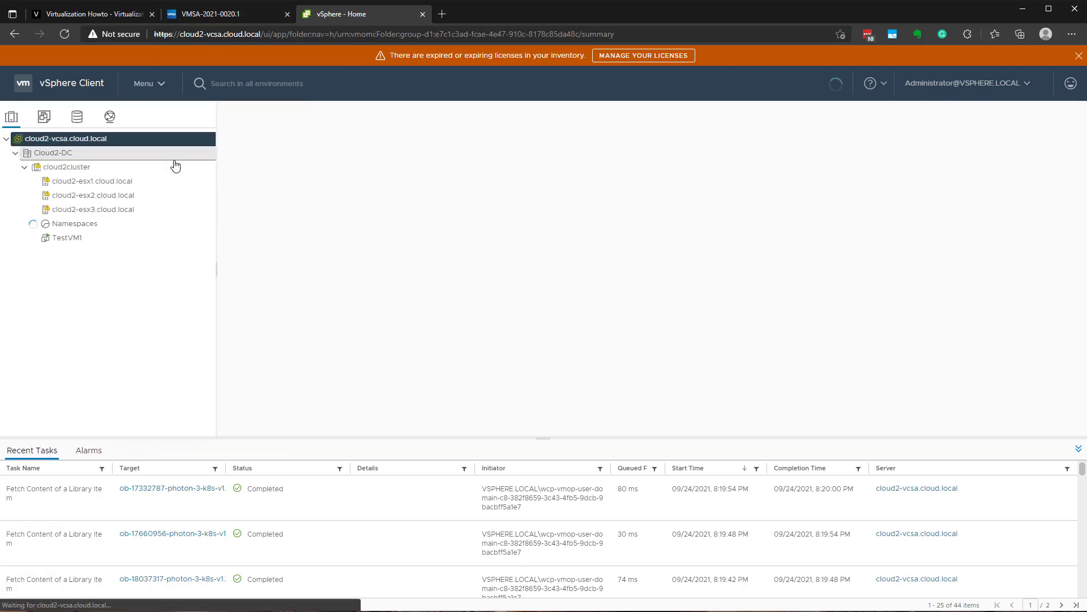